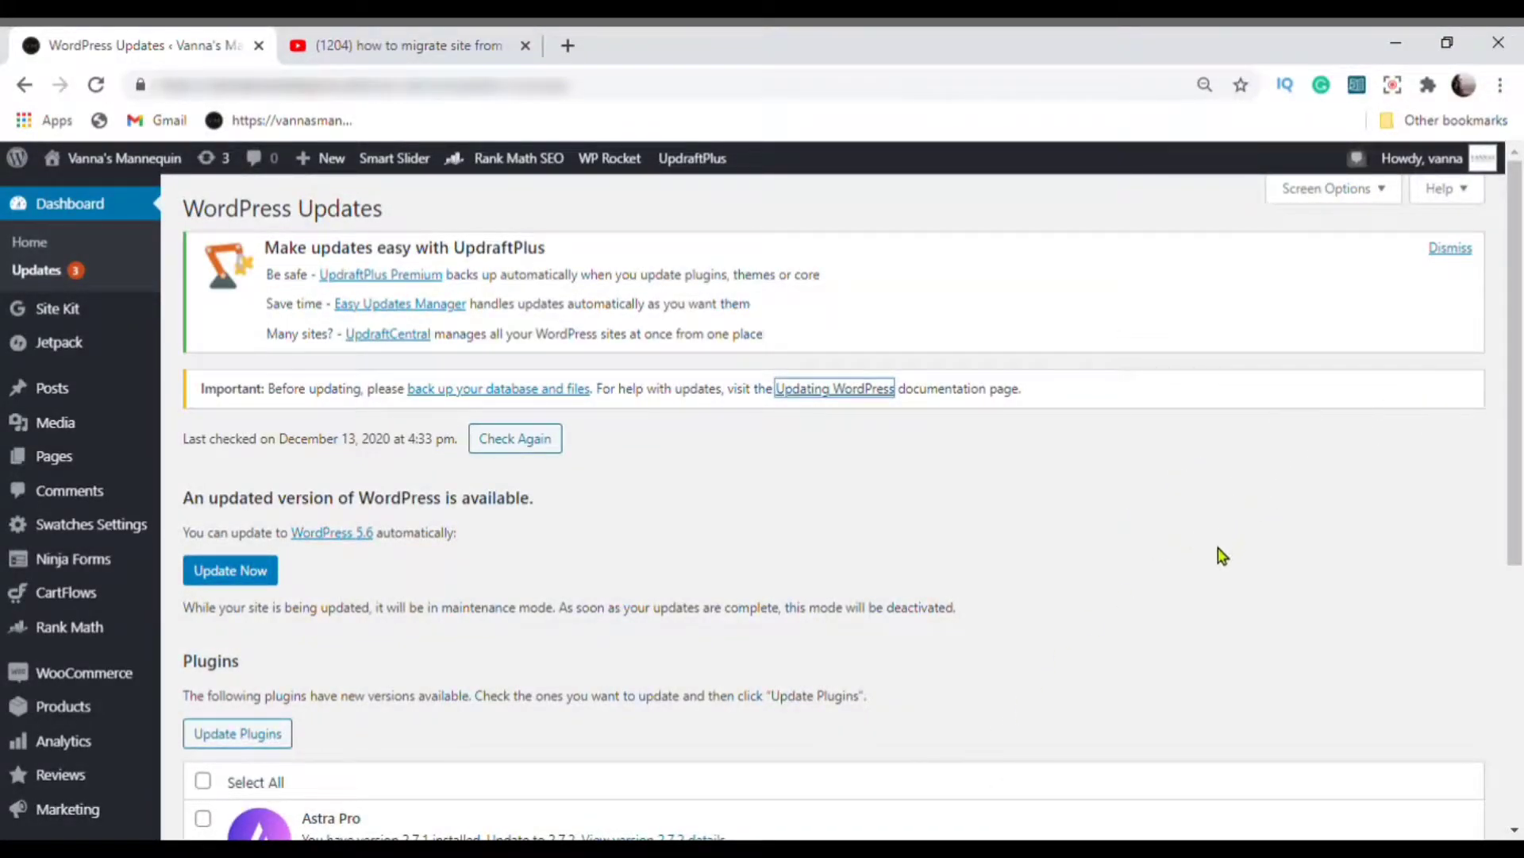
# - Close the YouTube video tab, leaving the WordPress Updates page open
pyautogui.click(525, 46)
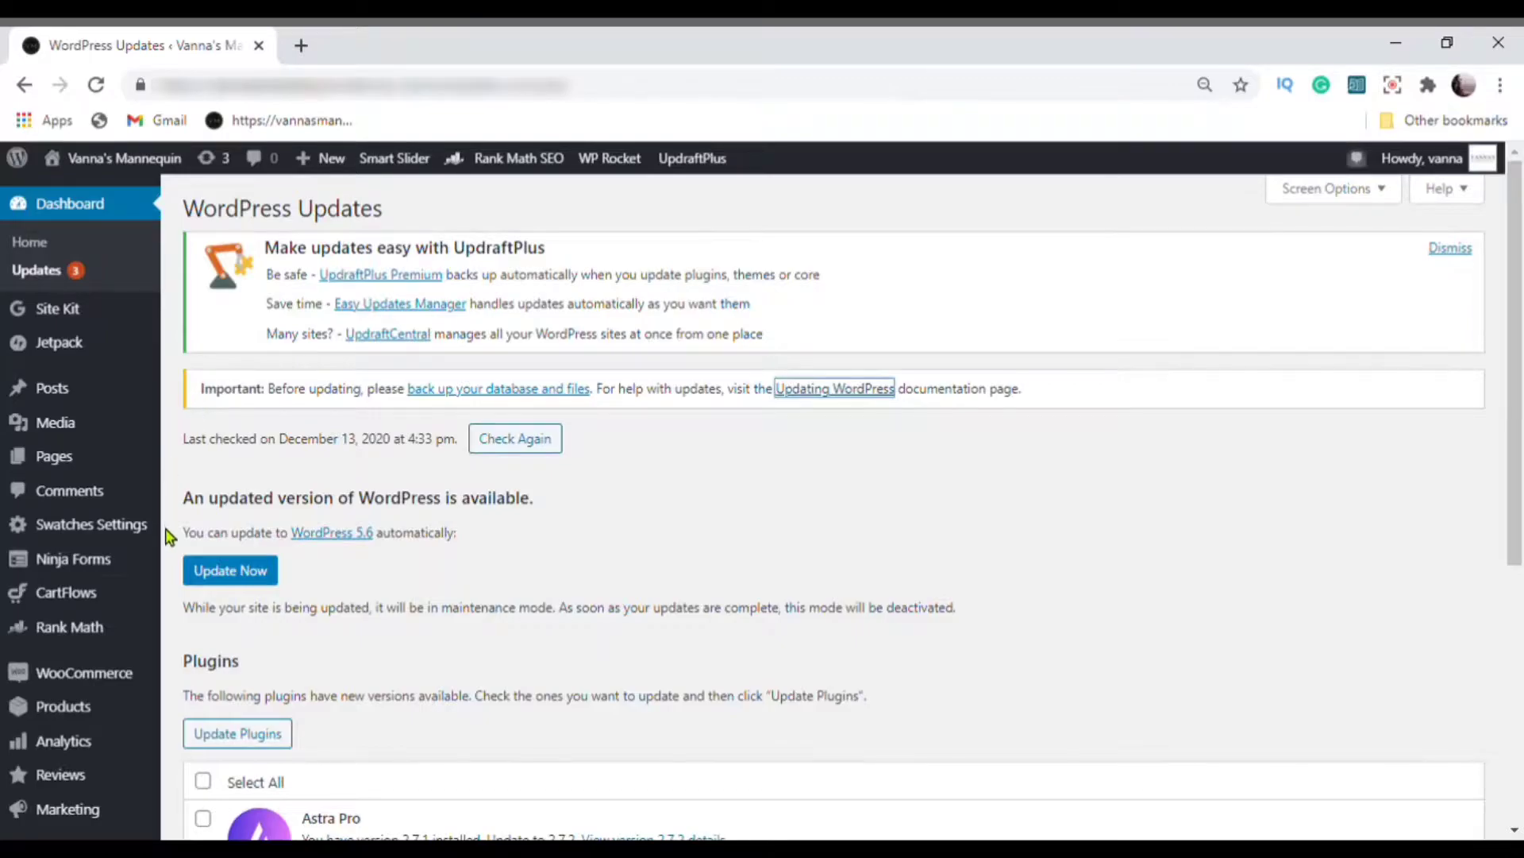
pyautogui.scroll(-1, 153, 604)
pyautogui.scroll(-3, 154, 604)
pyautogui.scroll(-1, 154, 605)
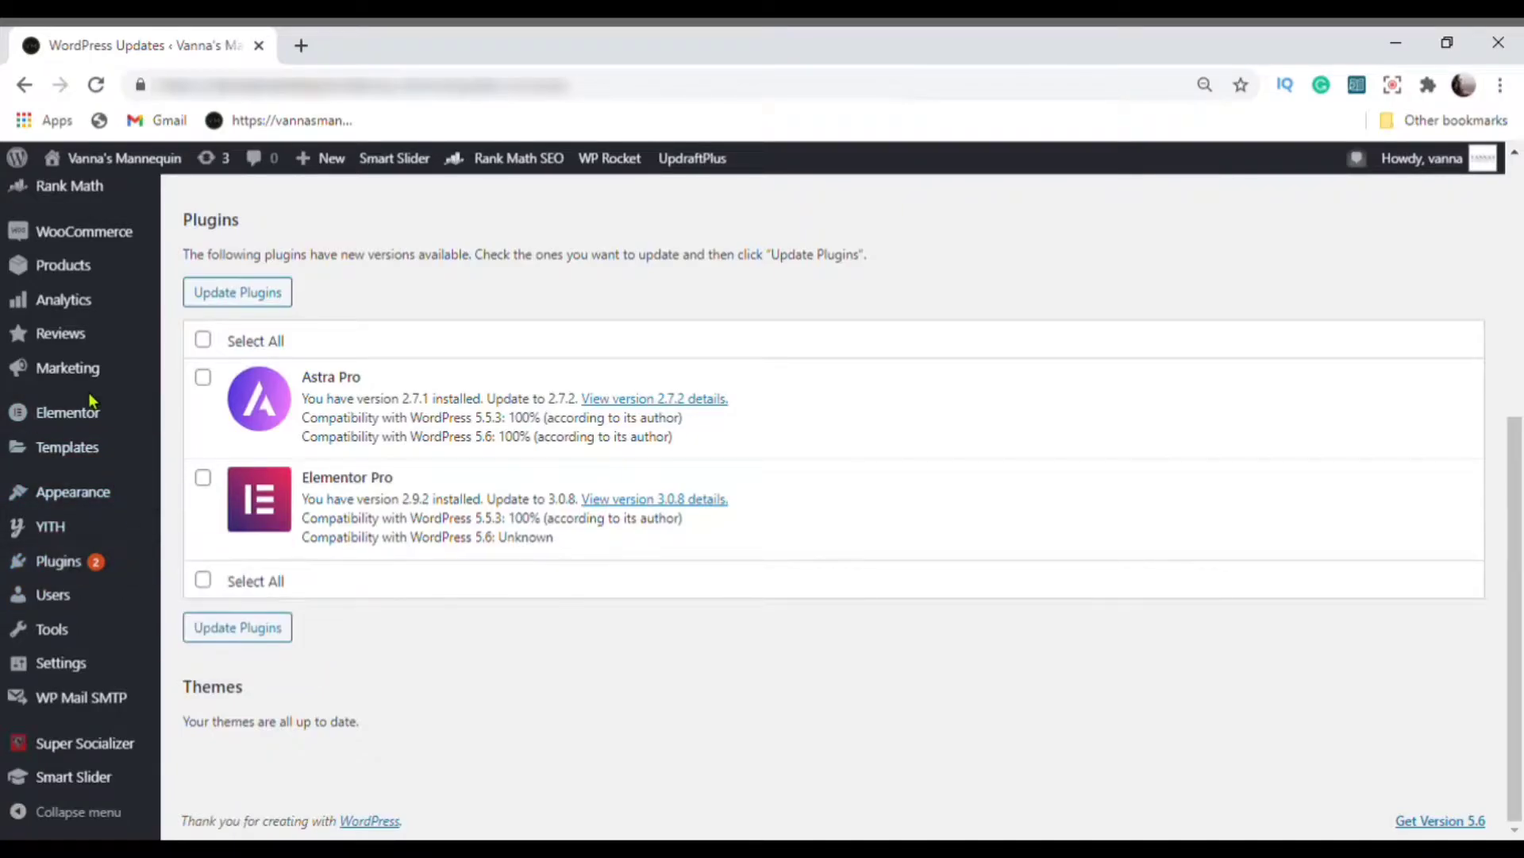
pyautogui.scroll(4, 94, 405)
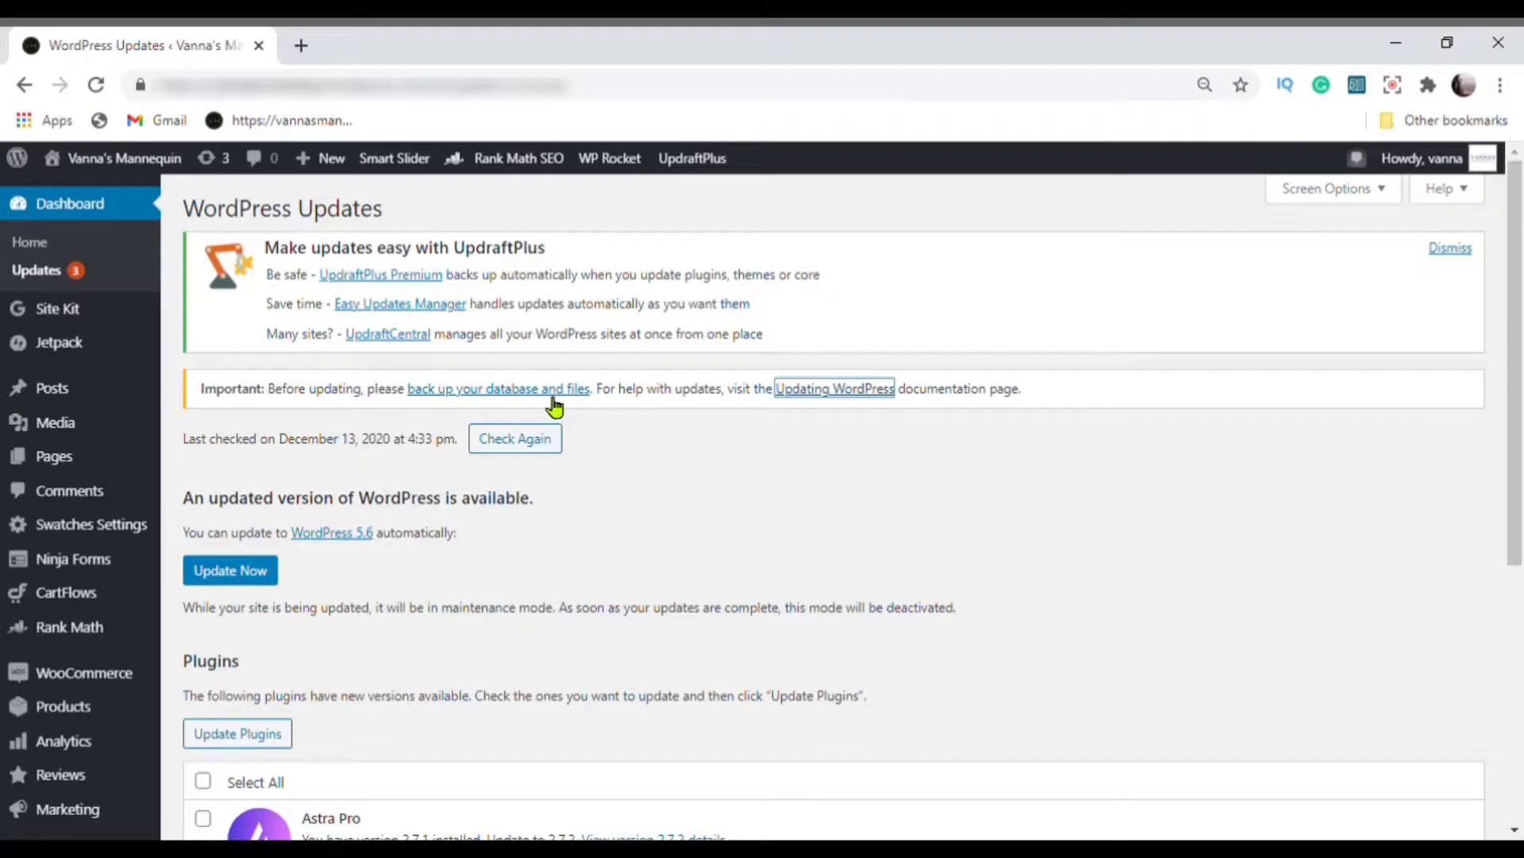
pyautogui.scroll(-1, 565, 437)
pyautogui.scroll(1, 630, 425)
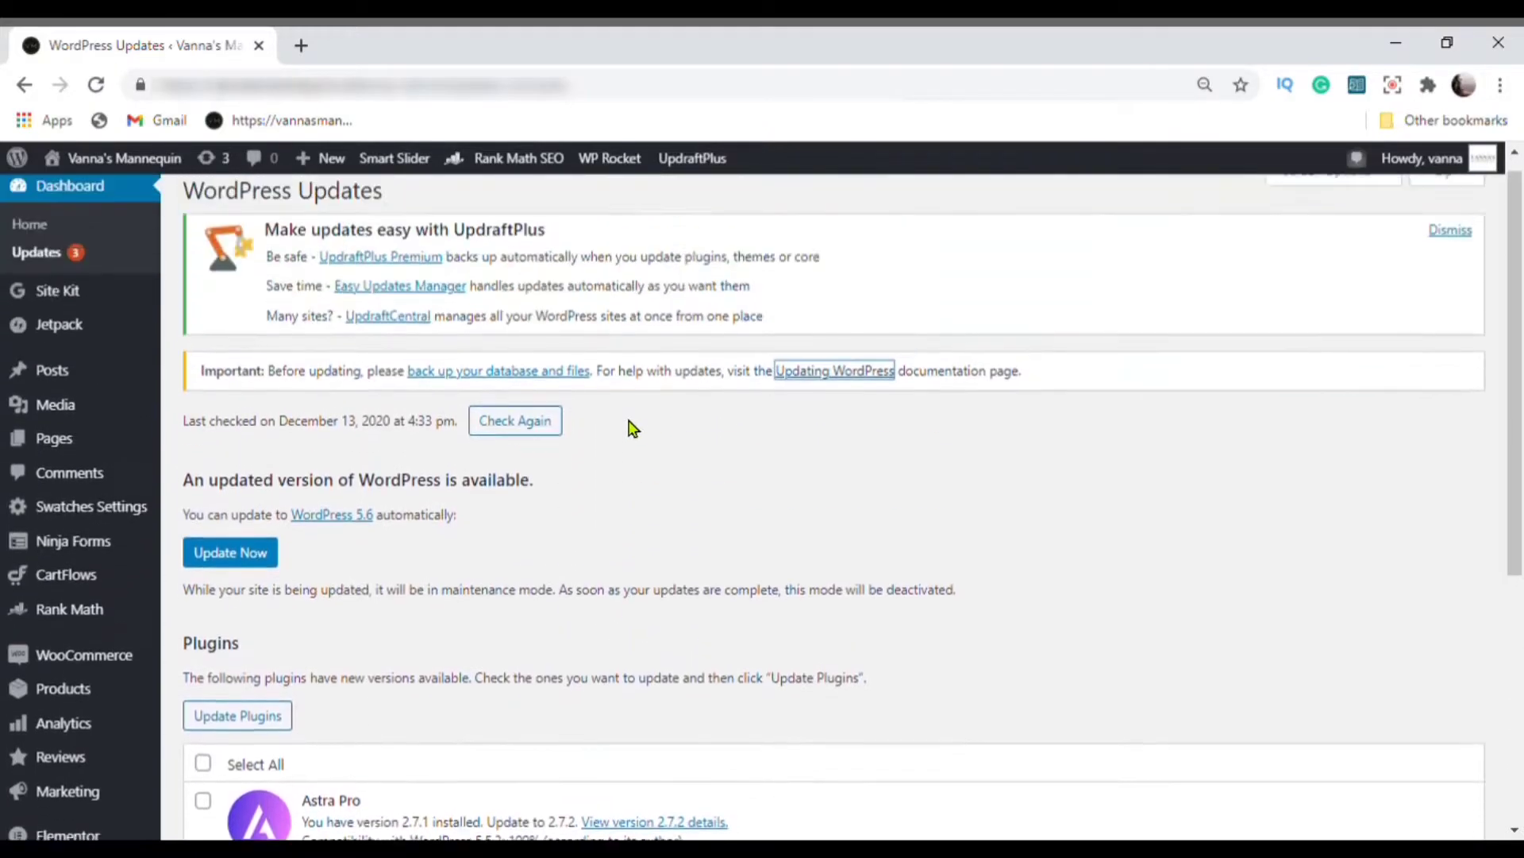
pyautogui.scroll(-1, 490, 419)
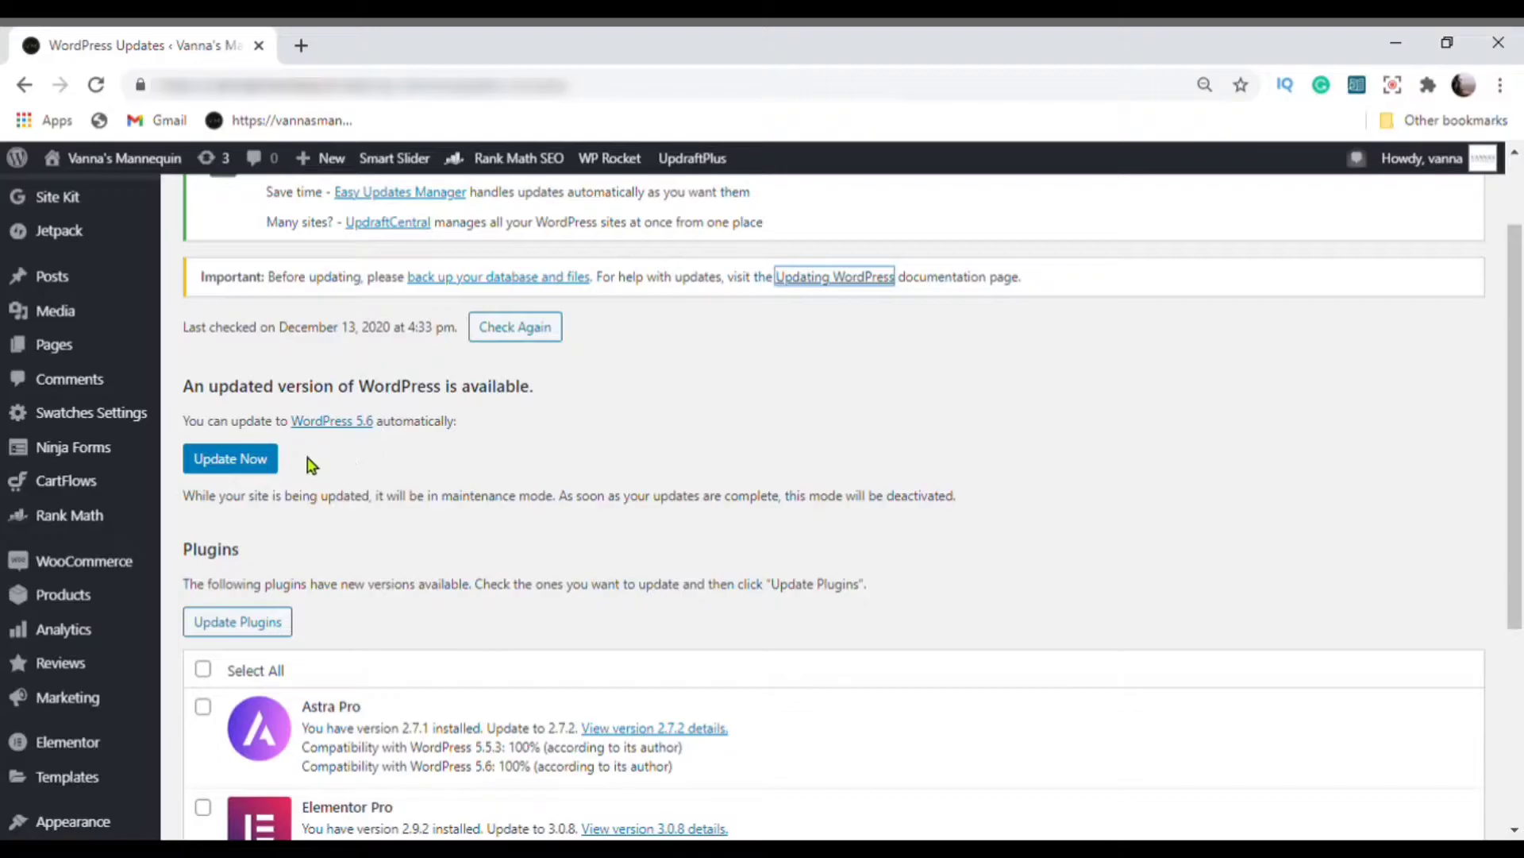
# - Install the WordPress 5.6 core update and reach the 'Welcome to WordPress 5.6' page
pyautogui.click(268, 462)
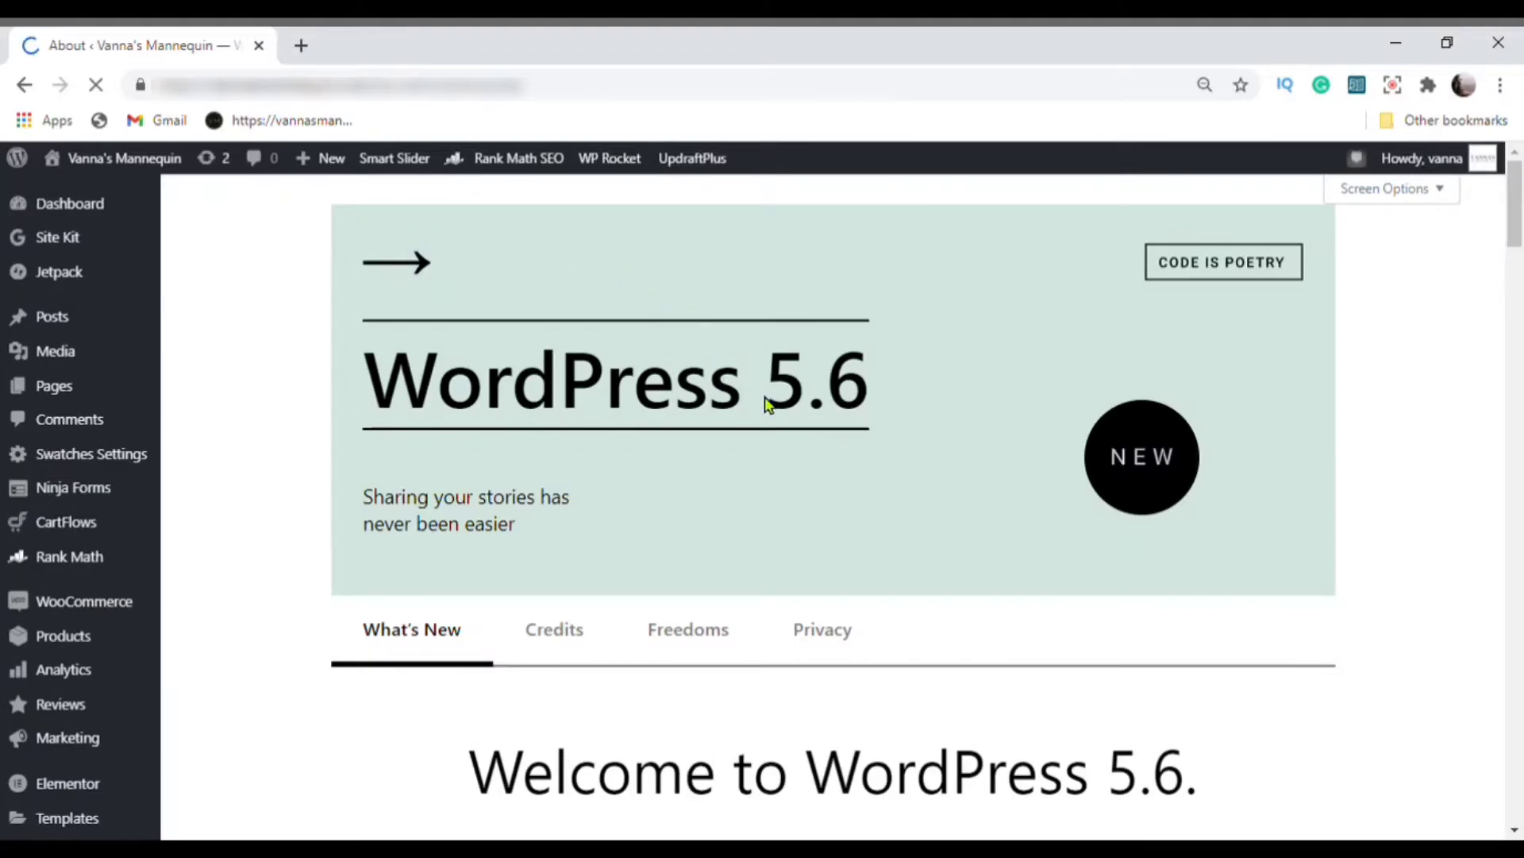
pyautogui.scroll(-2, 868, 421)
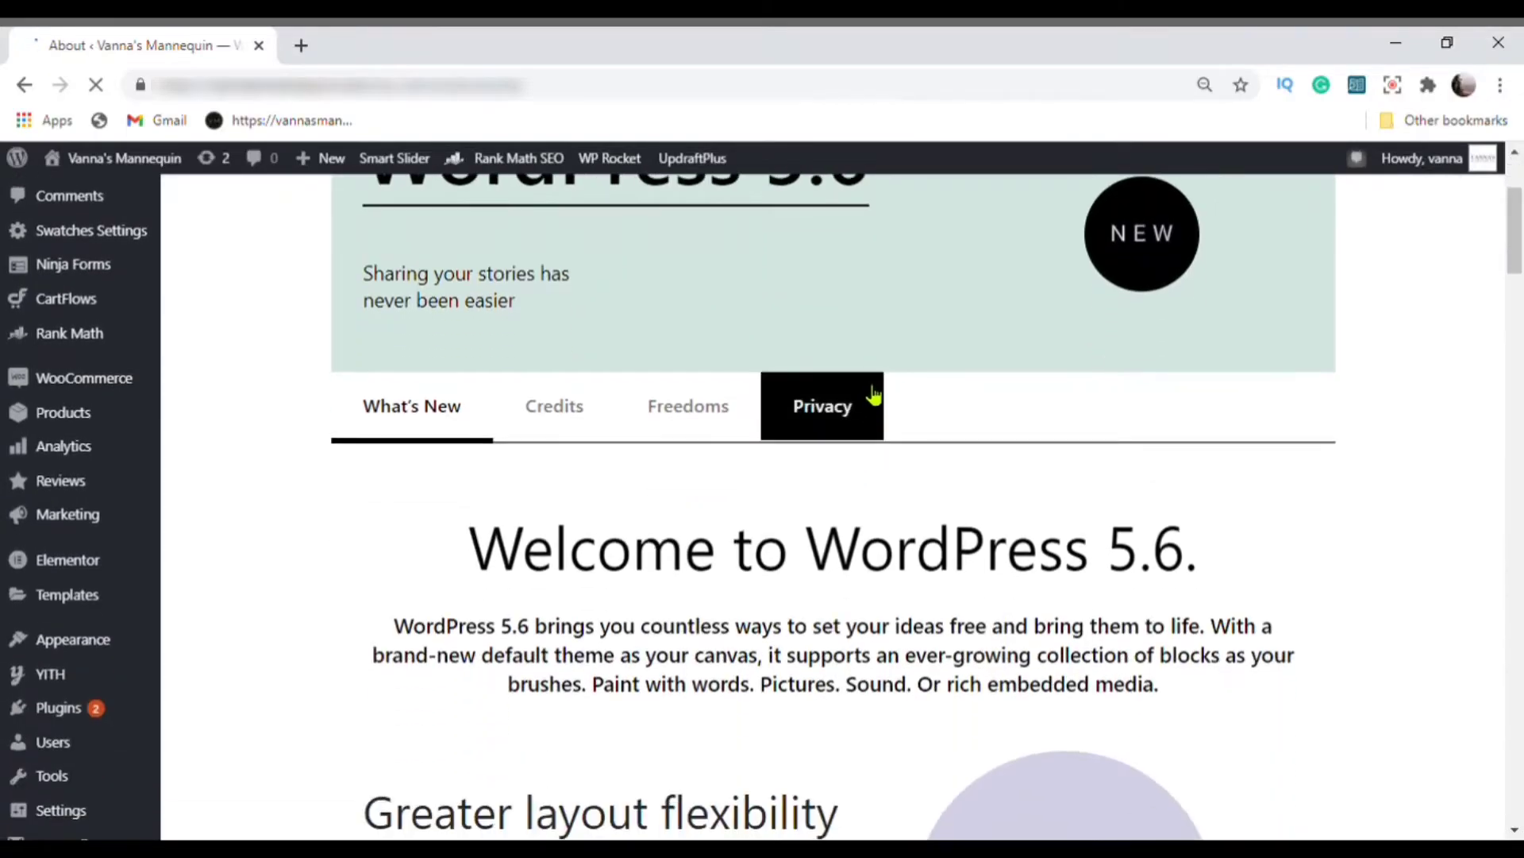
pyautogui.scroll(-2, 874, 397)
pyautogui.scroll(4, 878, 364)
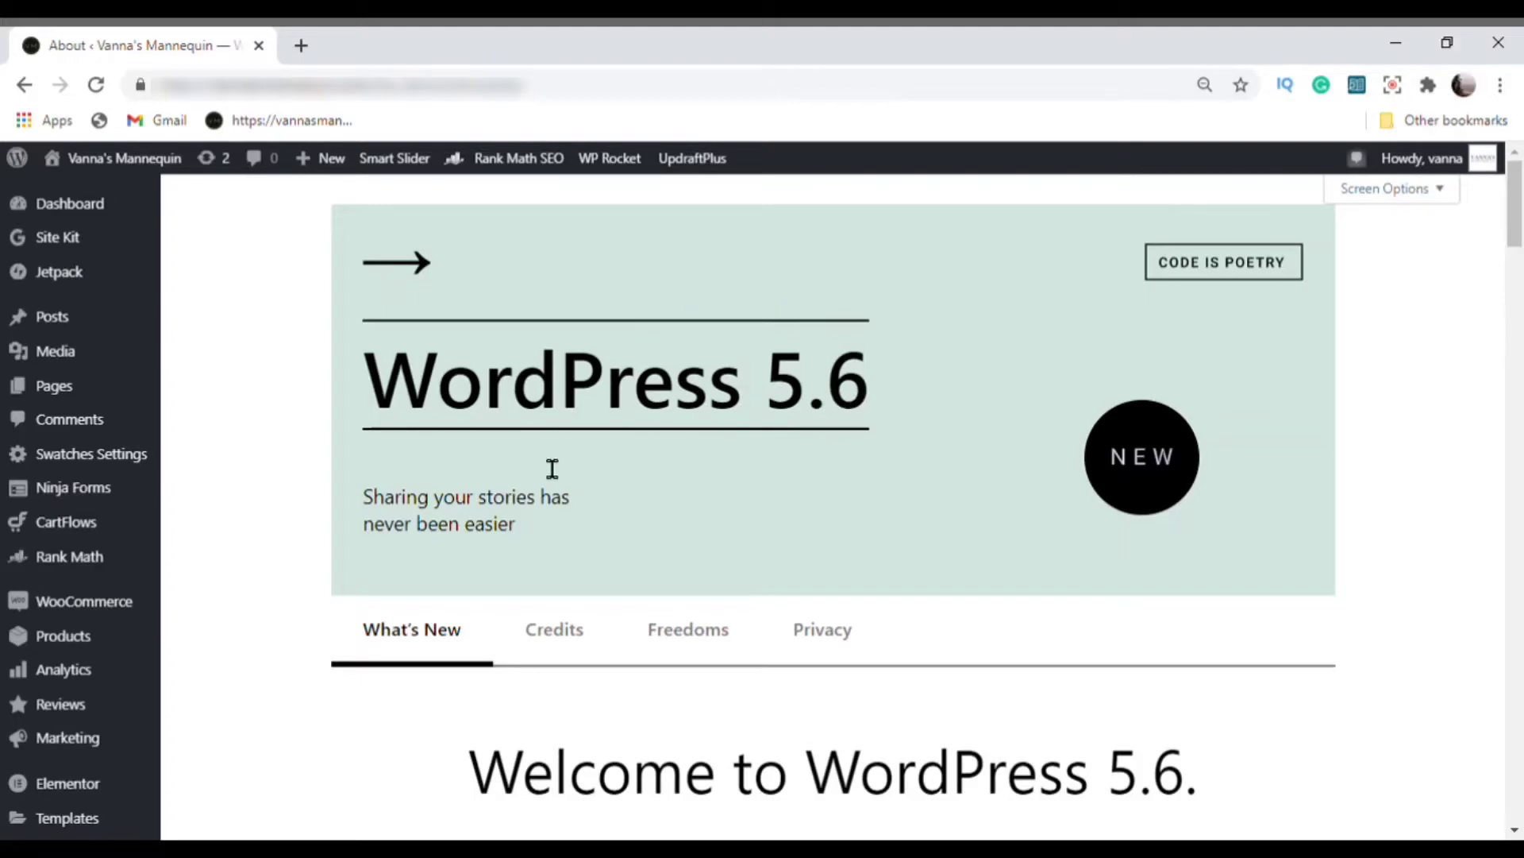
pyautogui.scroll(-1, 585, 436)
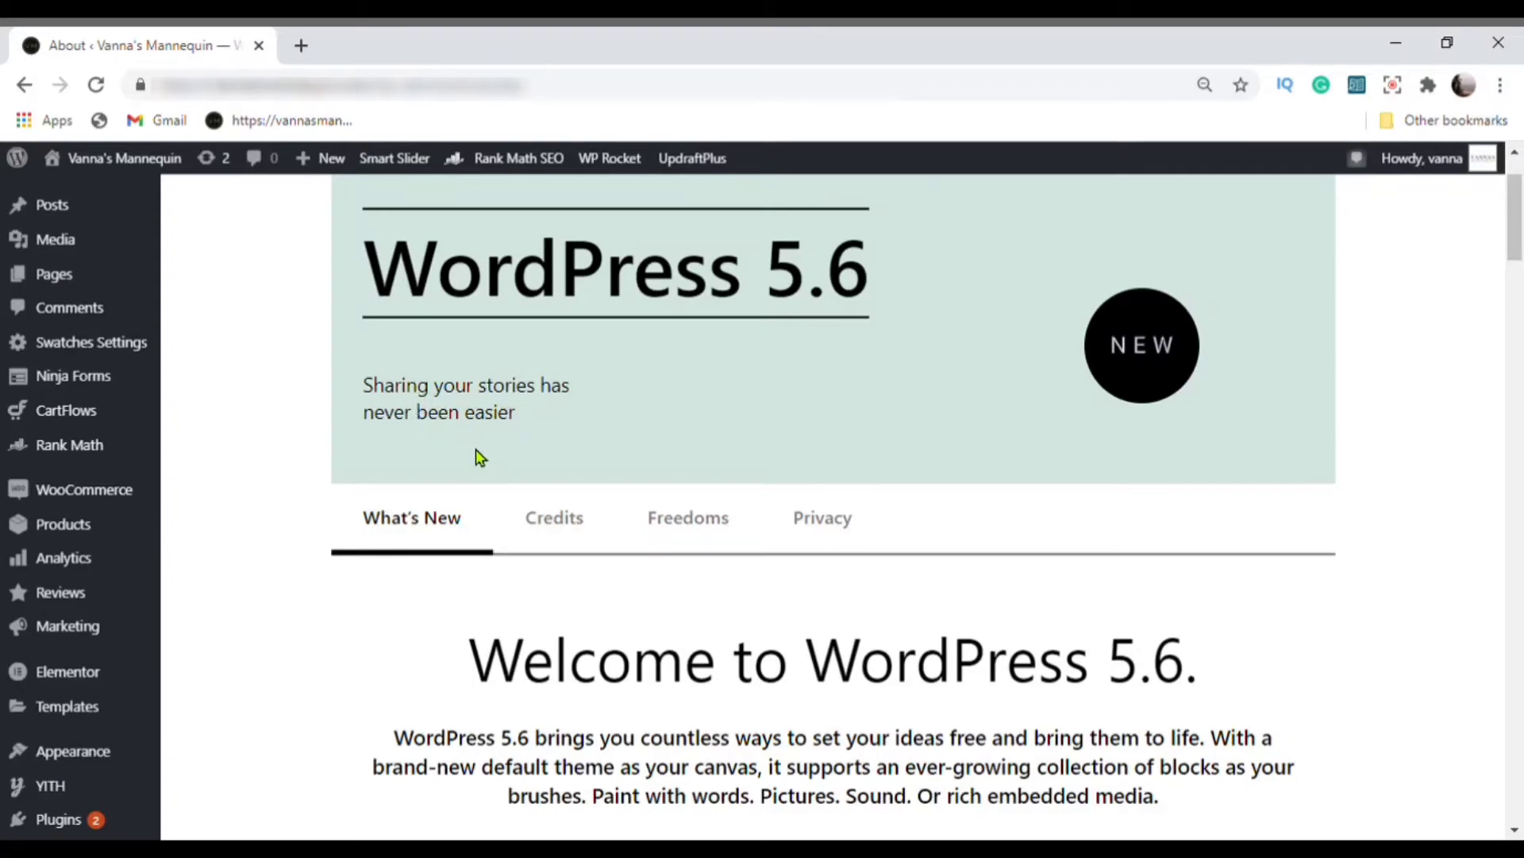
pyautogui.scroll(-2, 486, 436)
pyautogui.scroll(-1, 988, 419)
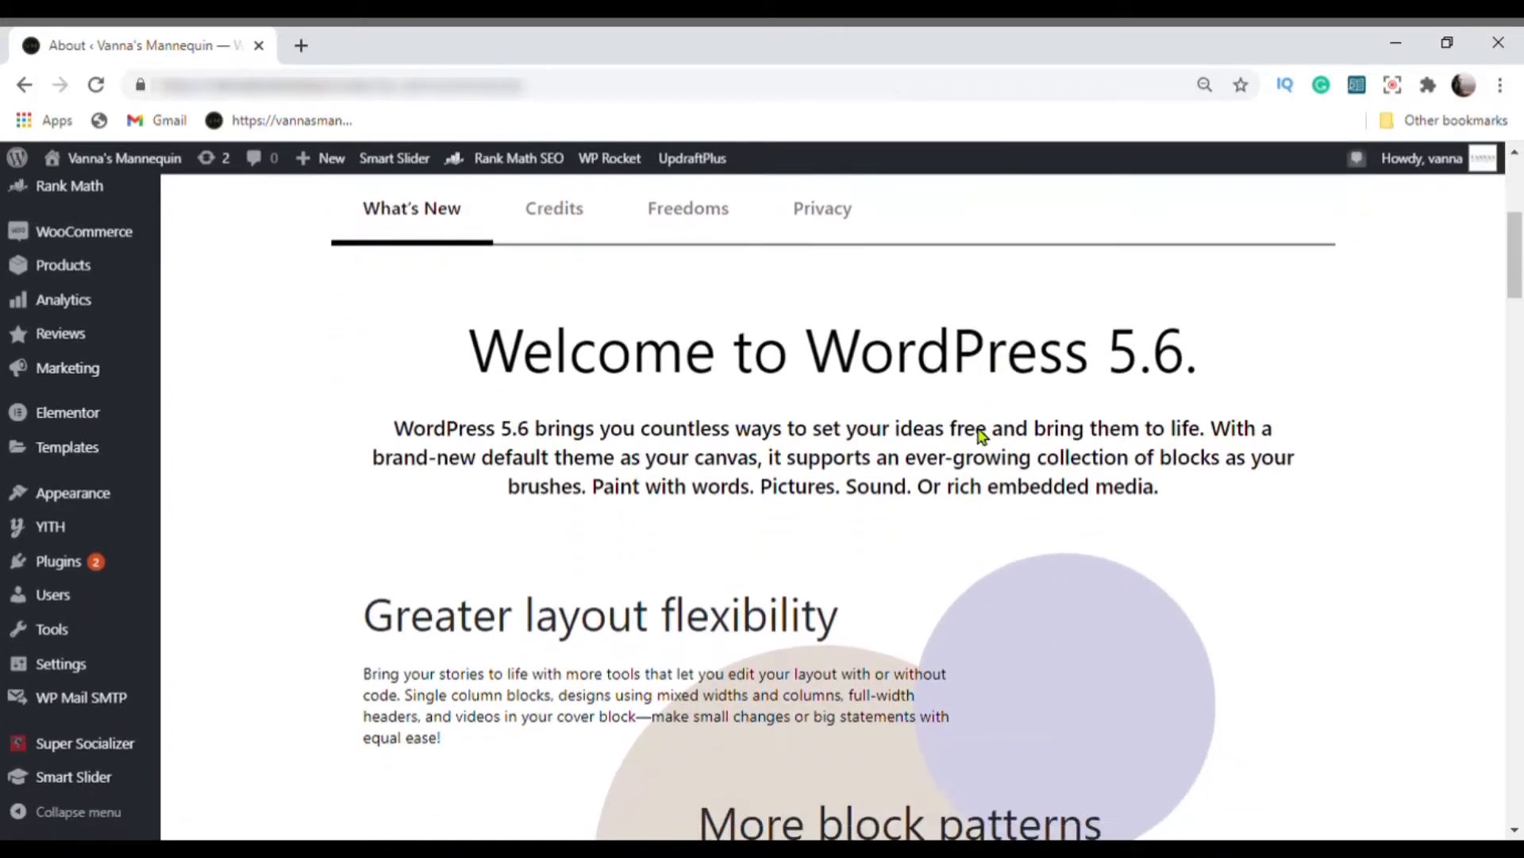
pyautogui.scroll(-2, 740, 388)
pyautogui.scroll(1, 714, 383)
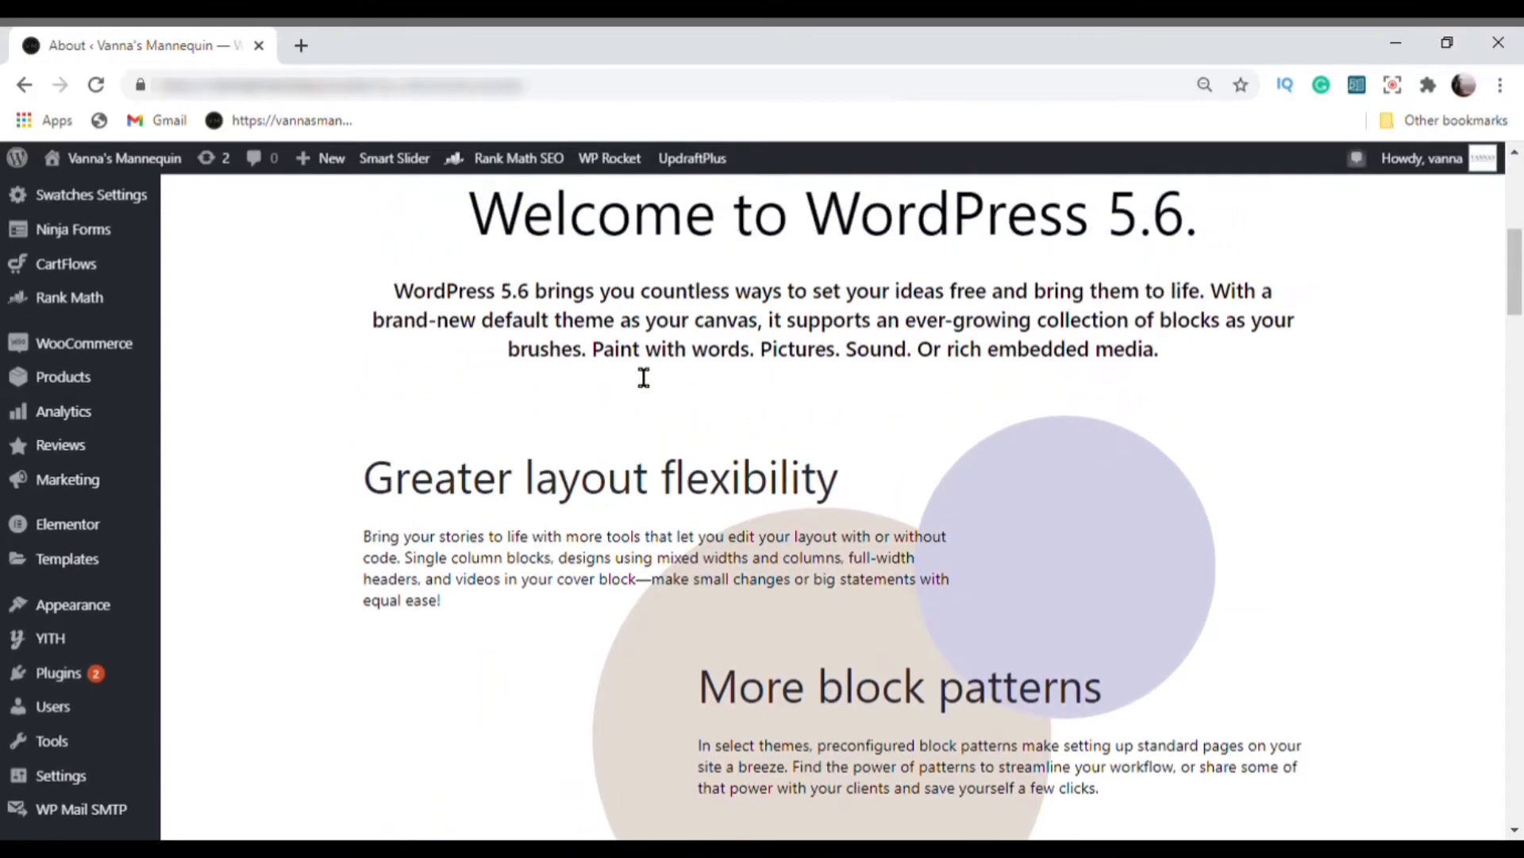
pyautogui.scroll(-2, 551, 343)
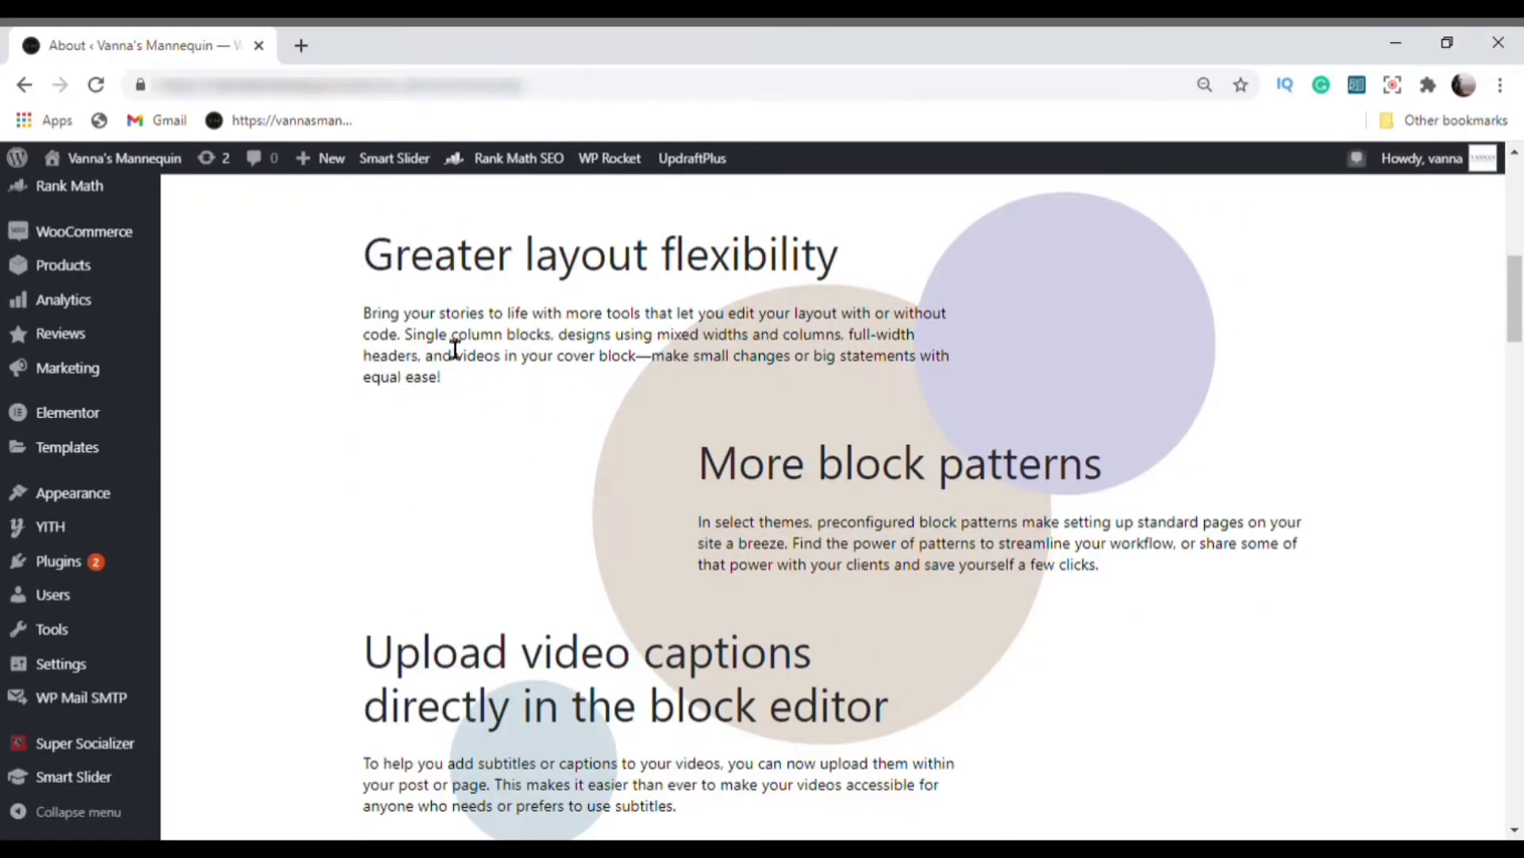
pyautogui.scroll(-1, 689, 344)
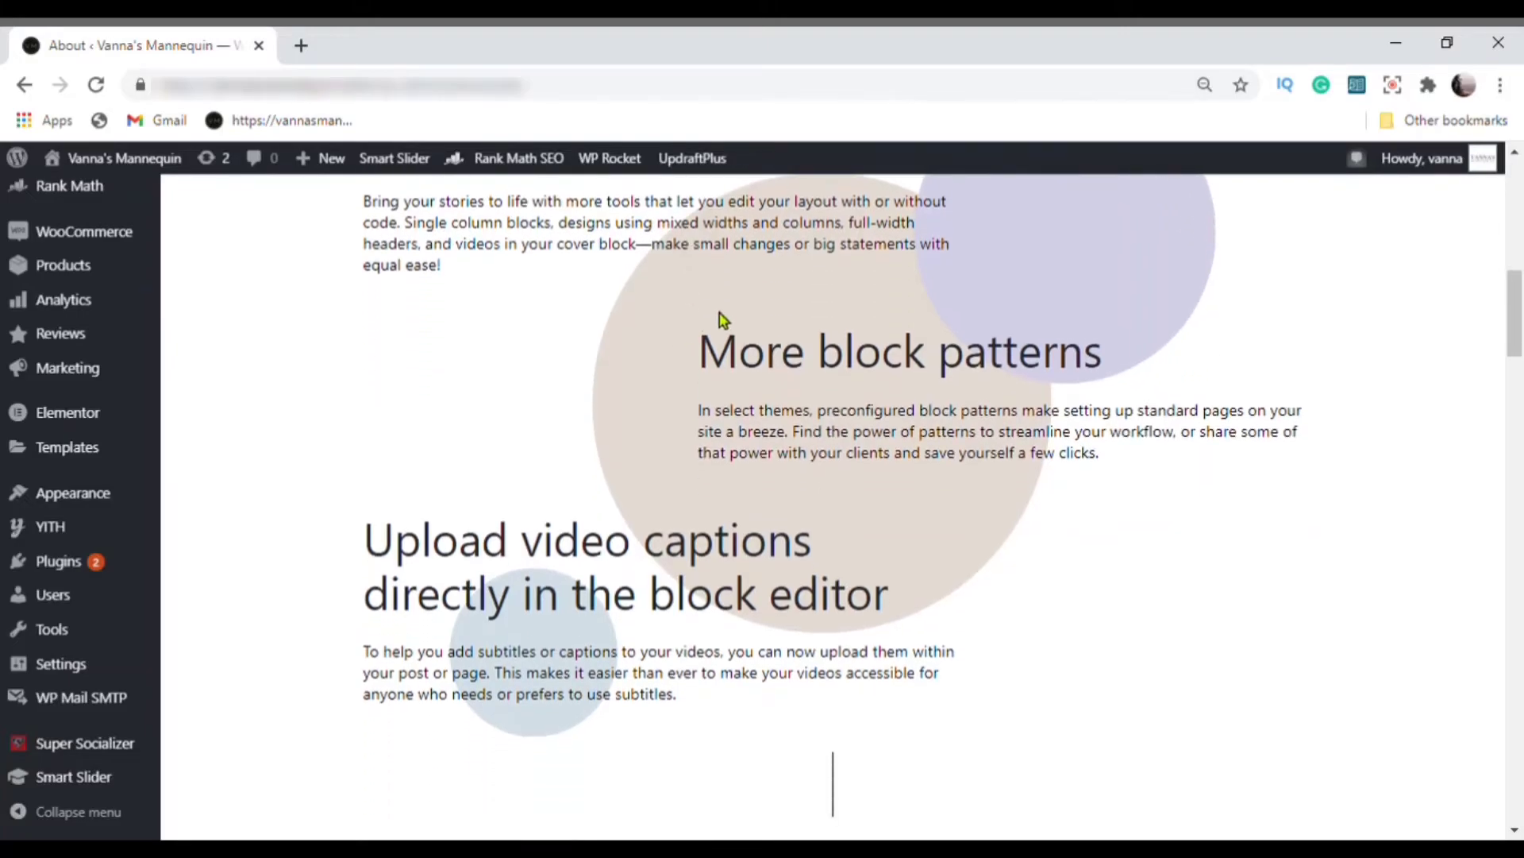
pyautogui.scroll(-2, 977, 383)
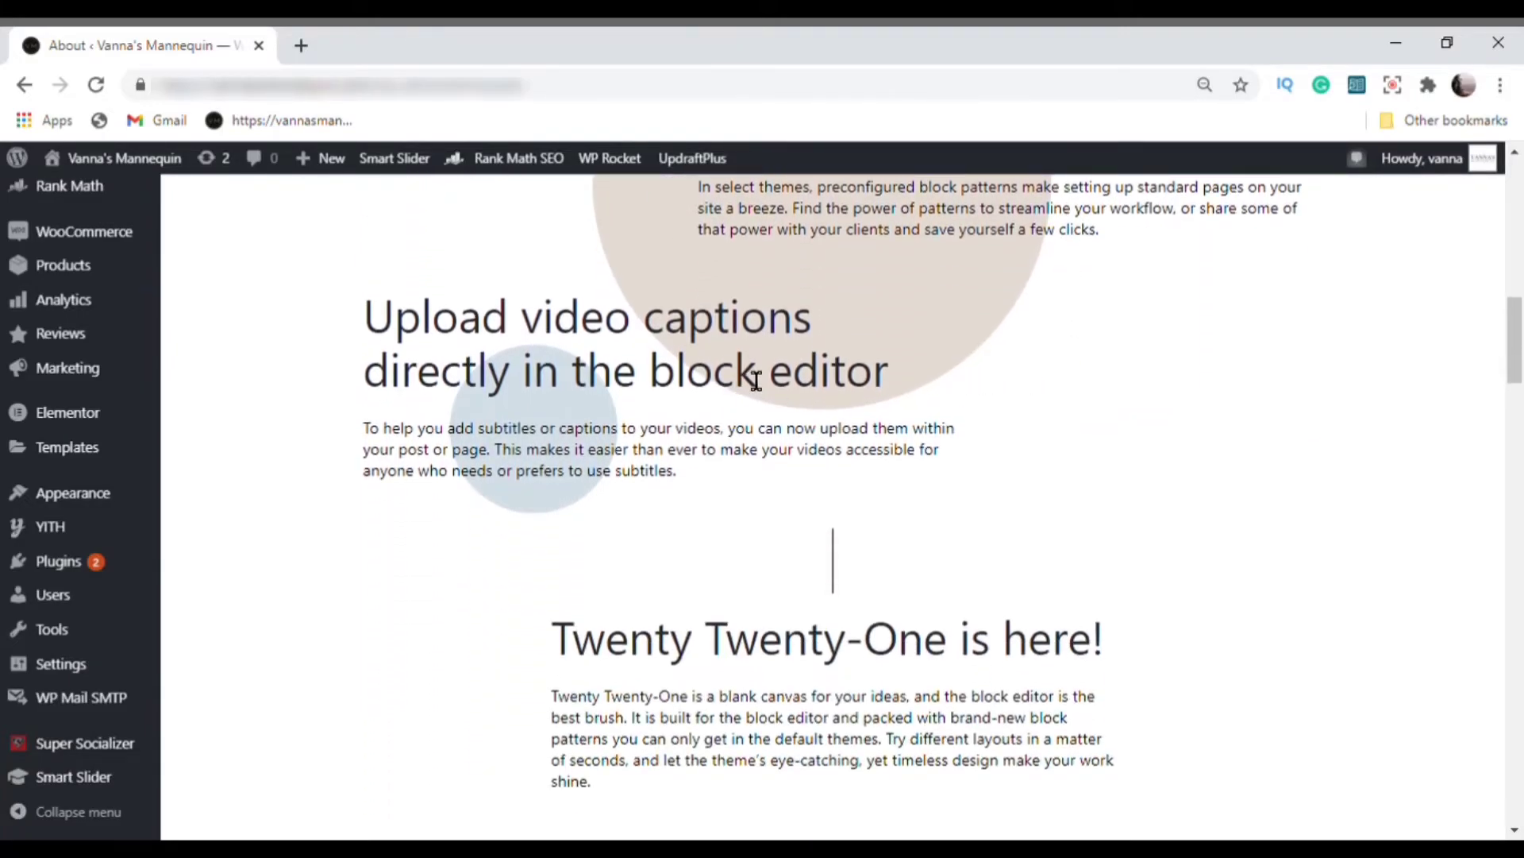
pyautogui.scroll(-1, 537, 409)
pyautogui.scroll(-1, 538, 409)
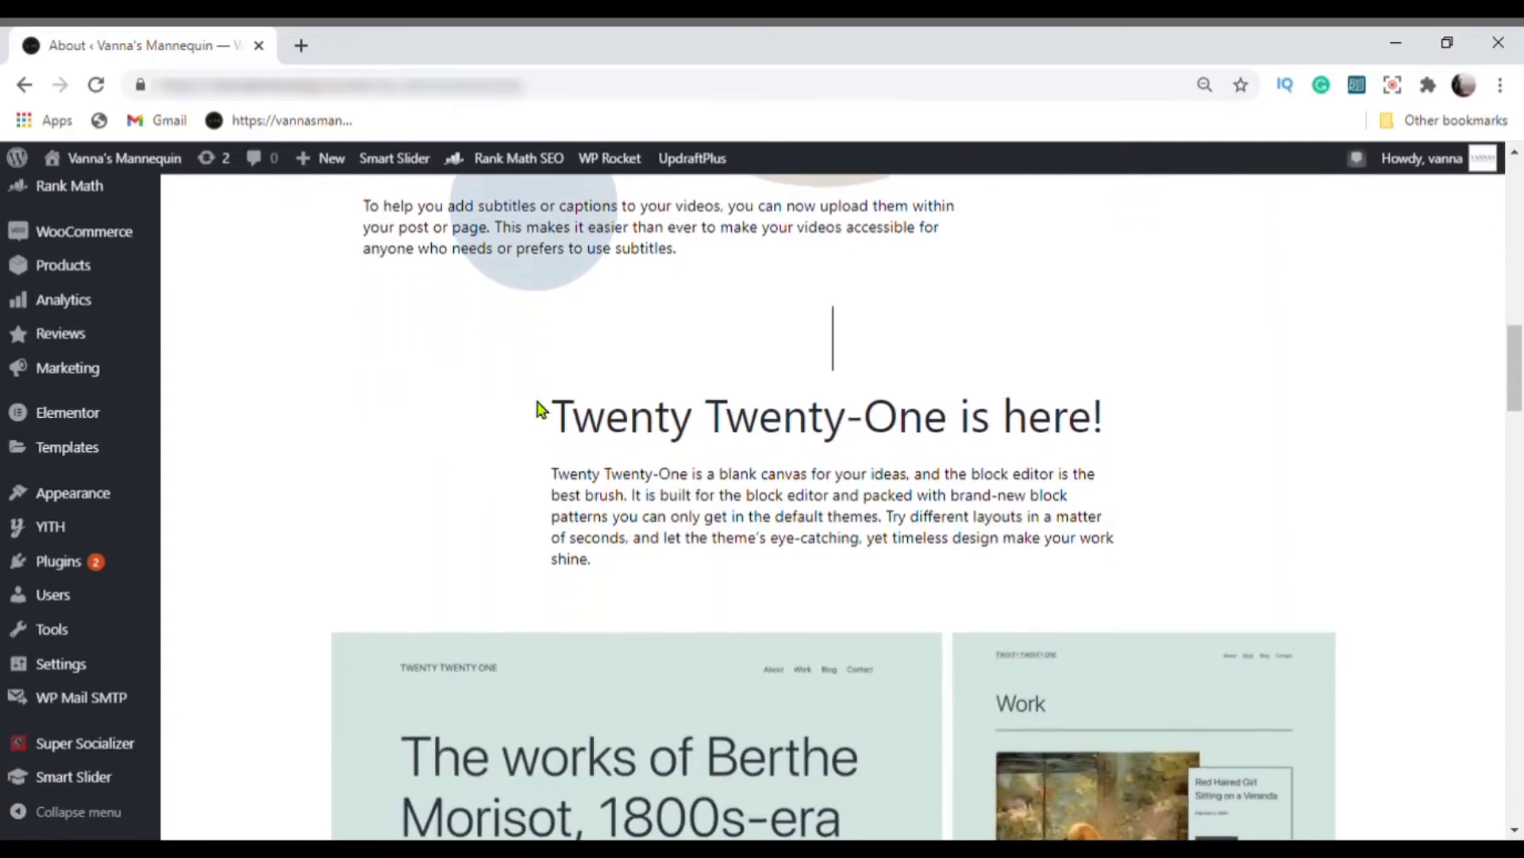
pyautogui.scroll(-2, 773, 399)
pyautogui.scroll(-1, 883, 379)
pyautogui.scroll(-1, 886, 378)
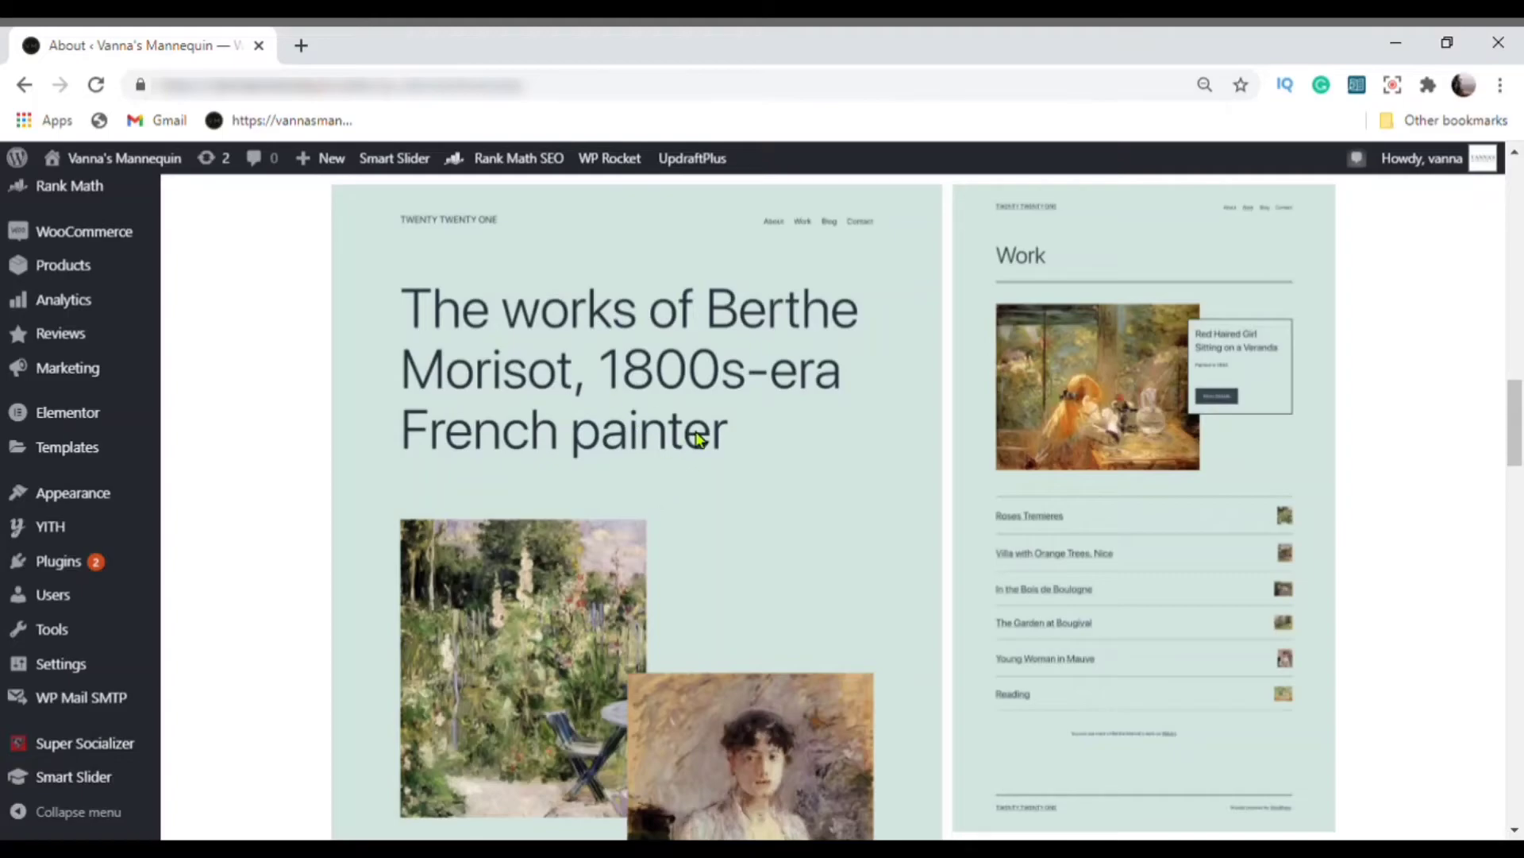
pyautogui.scroll(-2, 698, 439)
pyautogui.scroll(2, 874, 323)
pyautogui.scroll(-6, 1045, 429)
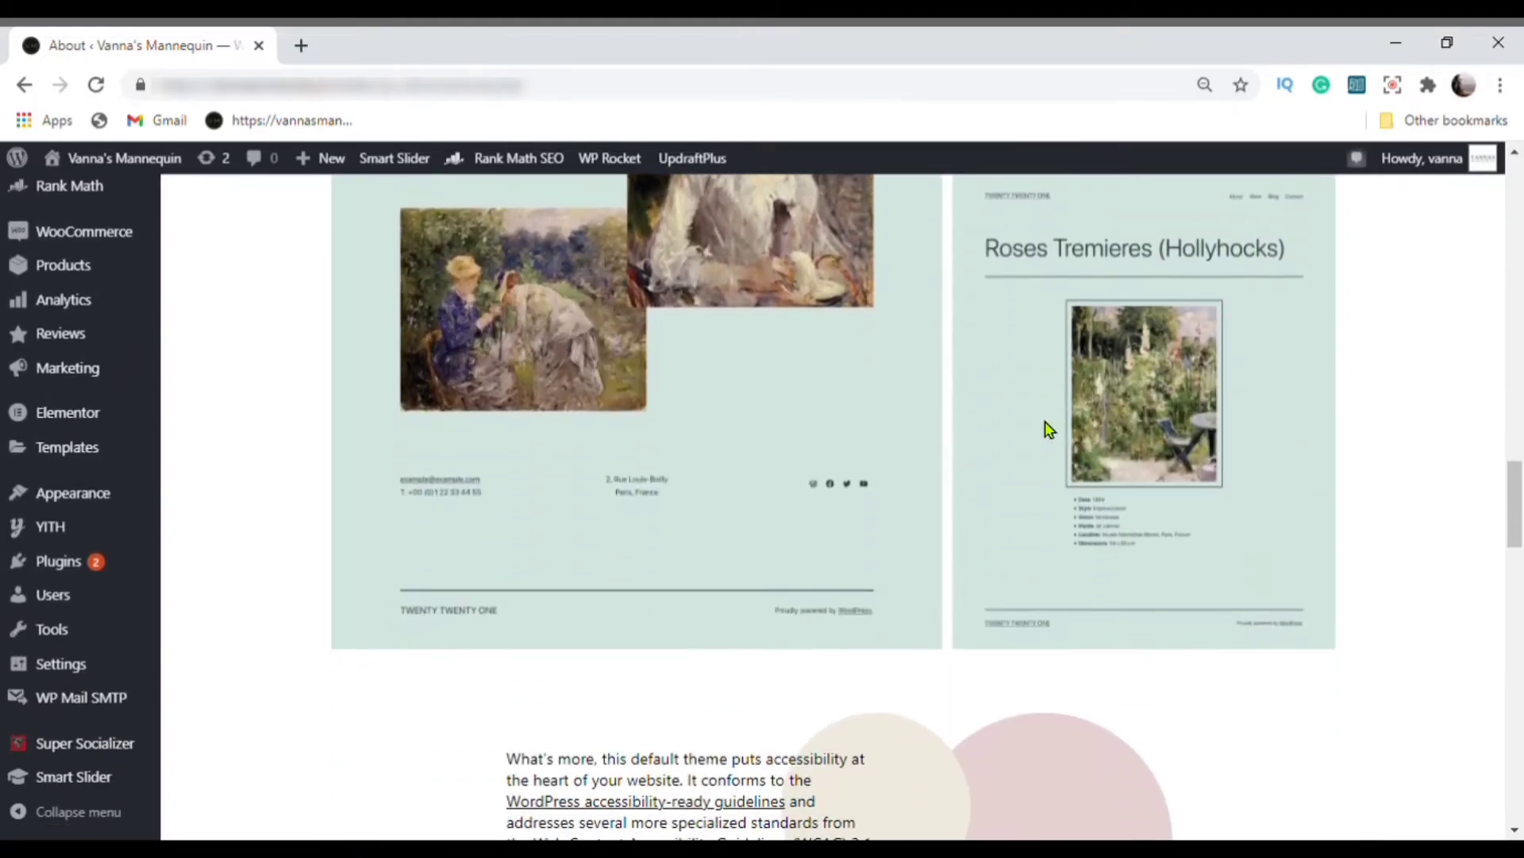
pyautogui.scroll(1, 955, 430)
pyautogui.scroll(3, 553, 330)
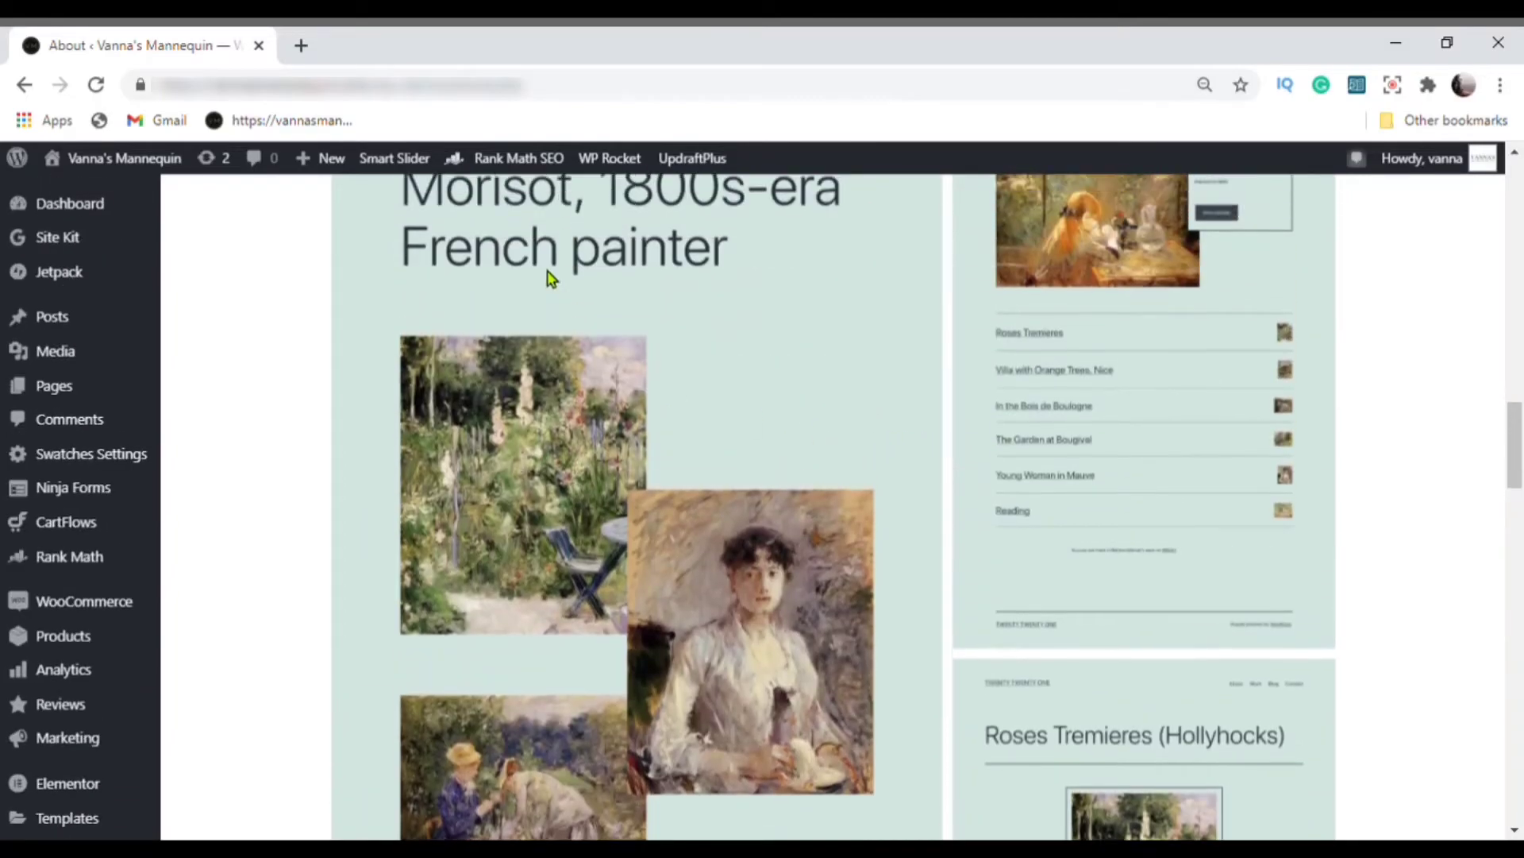
pyautogui.scroll(2, 547, 274)
pyautogui.scroll(-3, 579, 385)
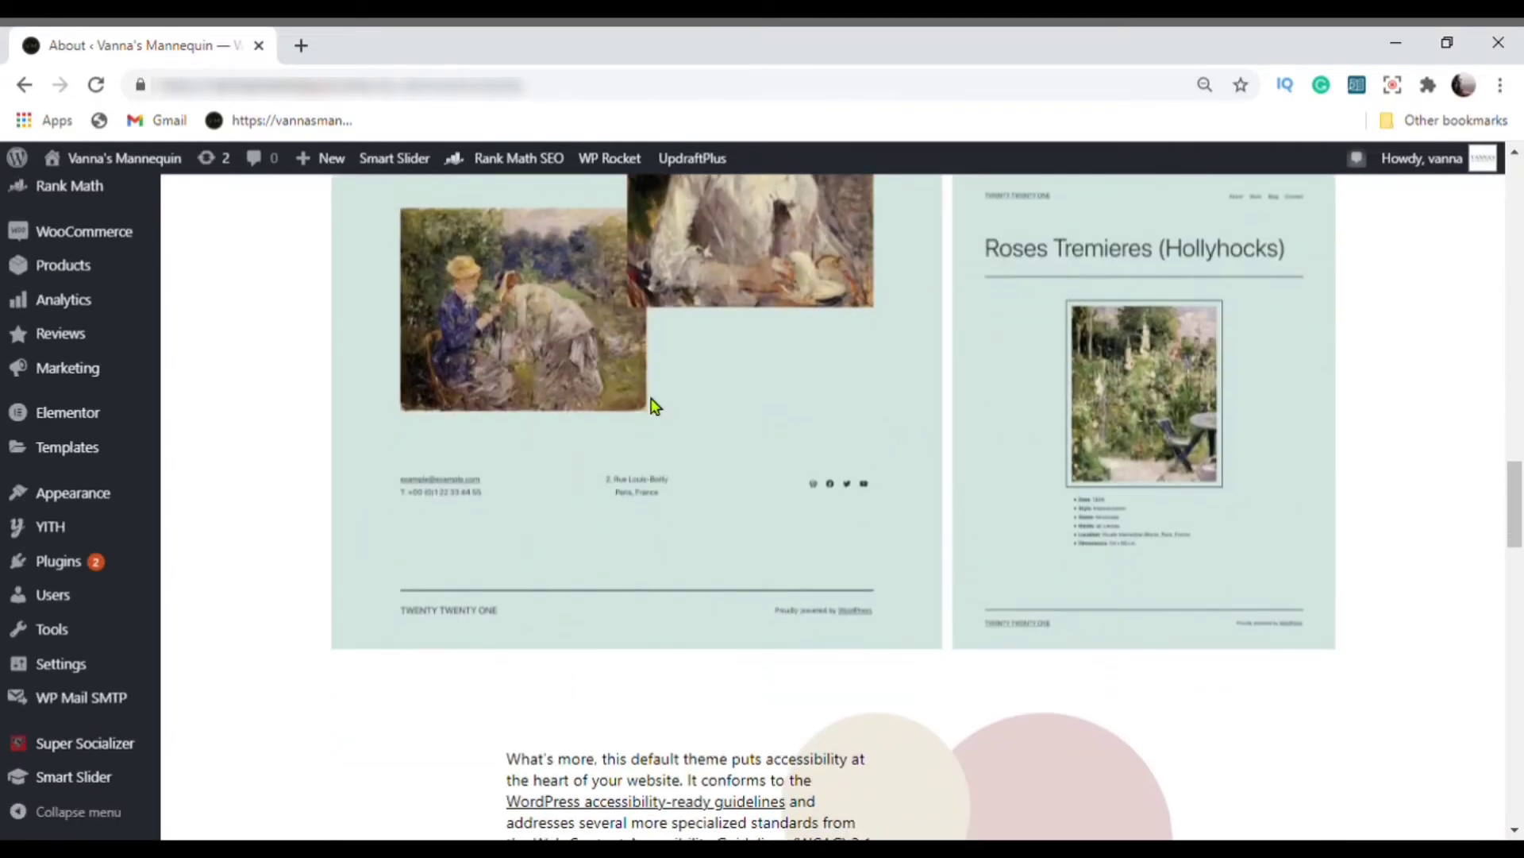
pyautogui.scroll(-1, 653, 405)
pyautogui.scroll(-4, 658, 403)
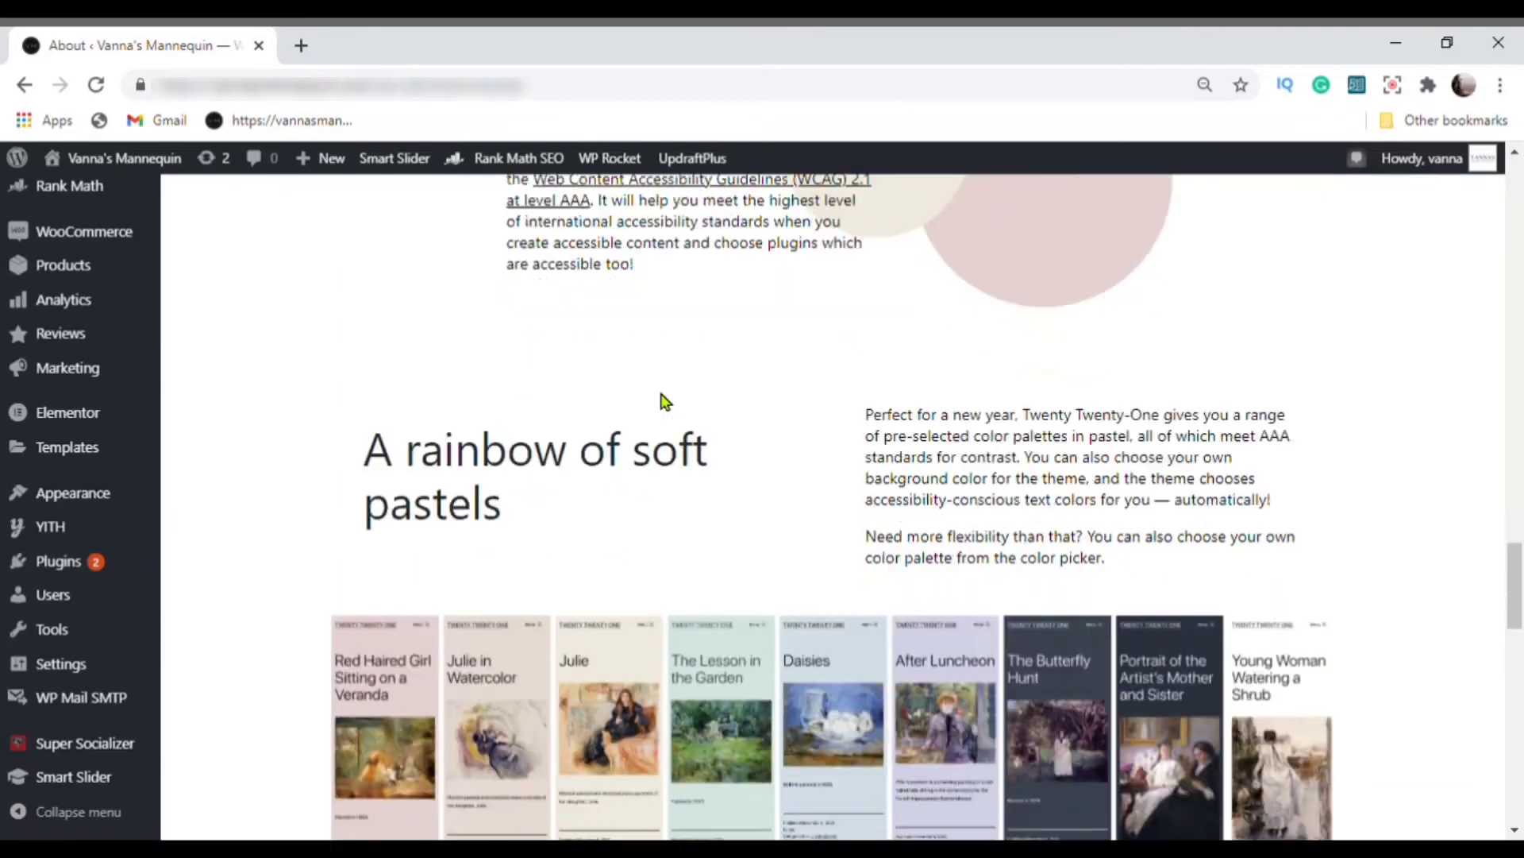
pyautogui.scroll(-1, 656, 401)
pyautogui.scroll(-1, 548, 355)
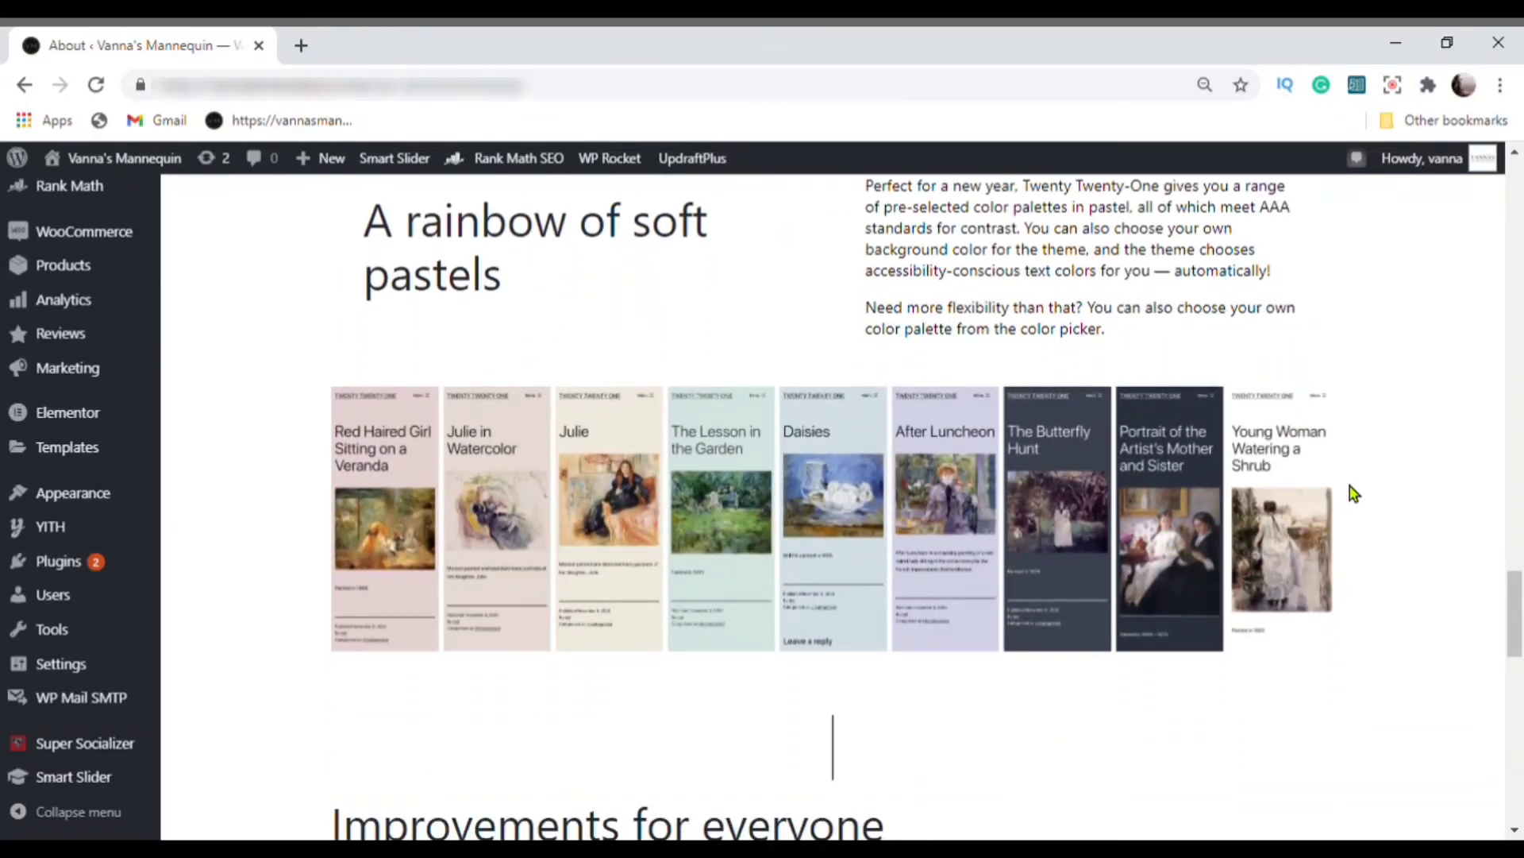
pyautogui.scroll(-3, 1331, 480)
pyautogui.scroll(-1, 1108, 423)
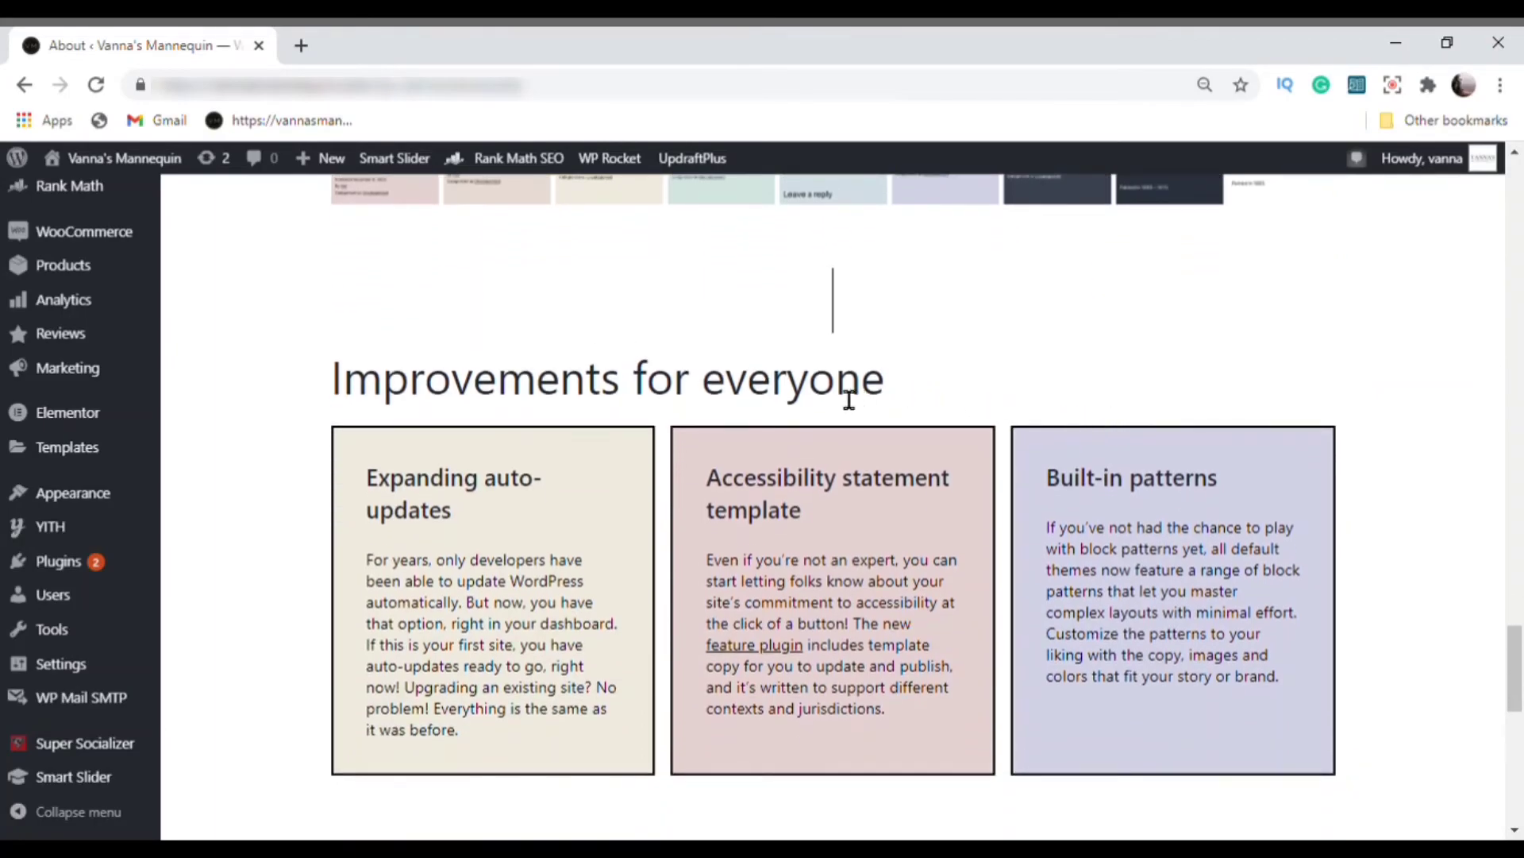
pyautogui.scroll(-2, 826, 397)
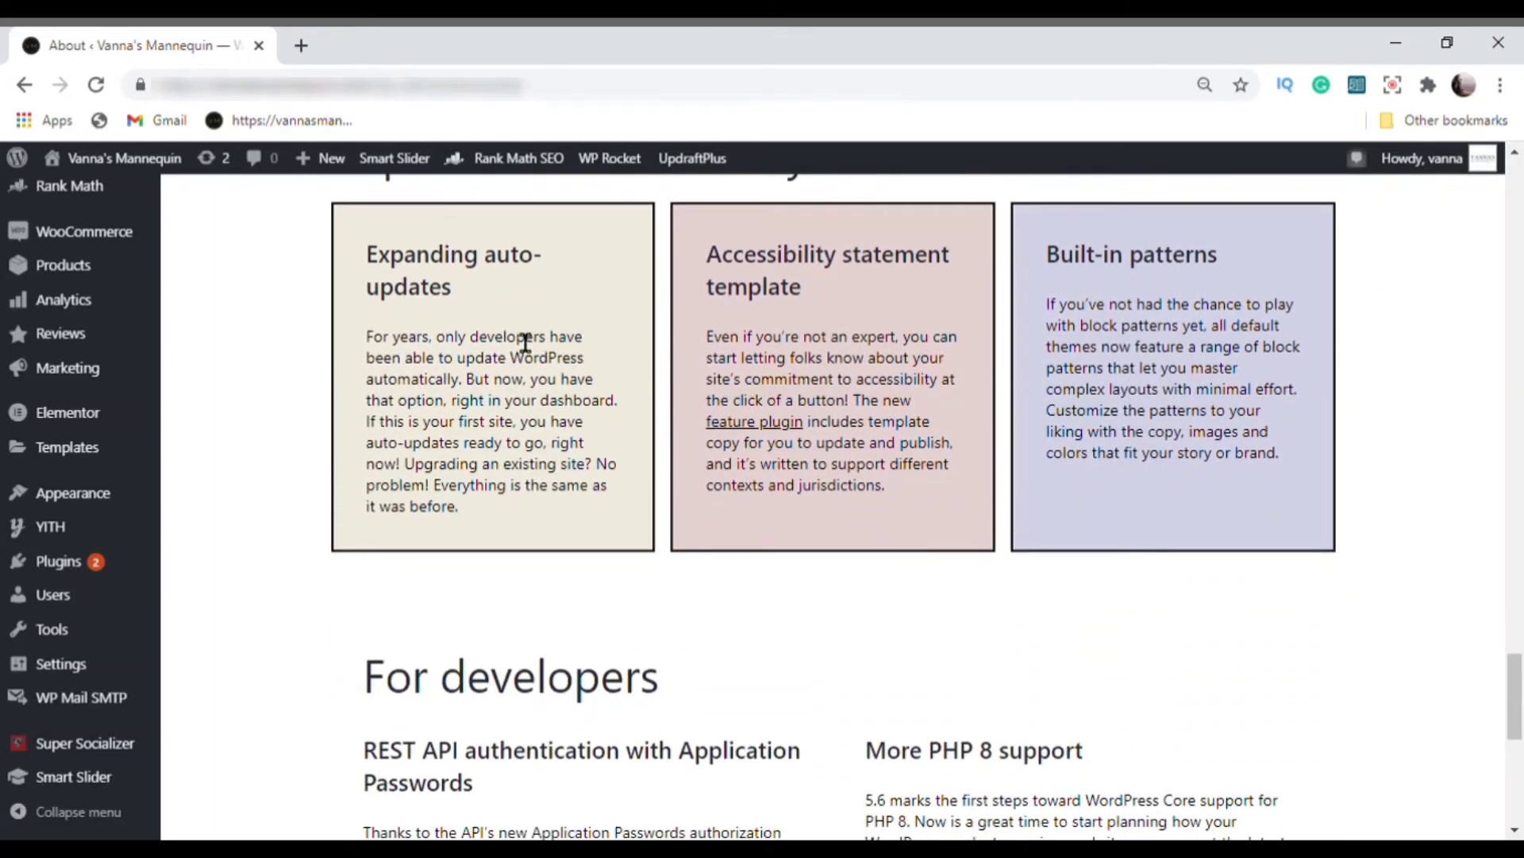